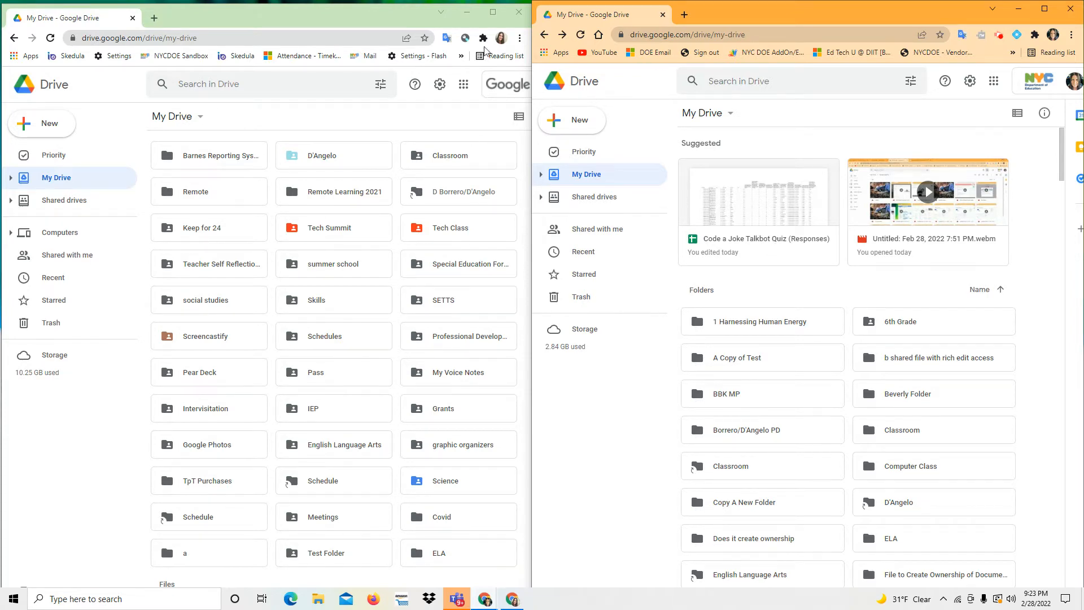
pyautogui.click(492, 12)
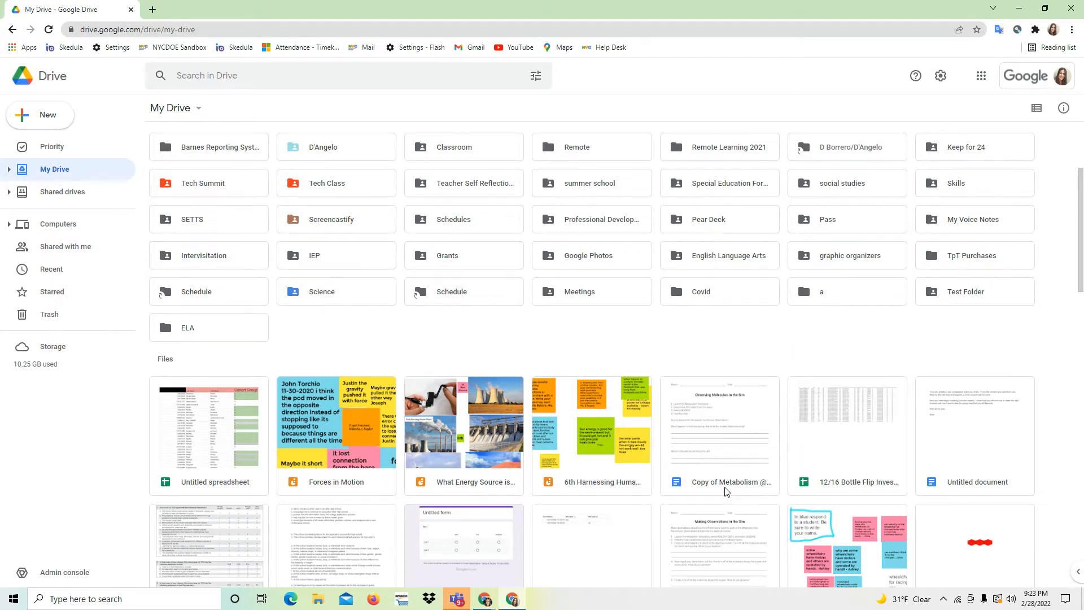
pyautogui.moveTo(727, 486); pyautogui.dragTo(803, 285)
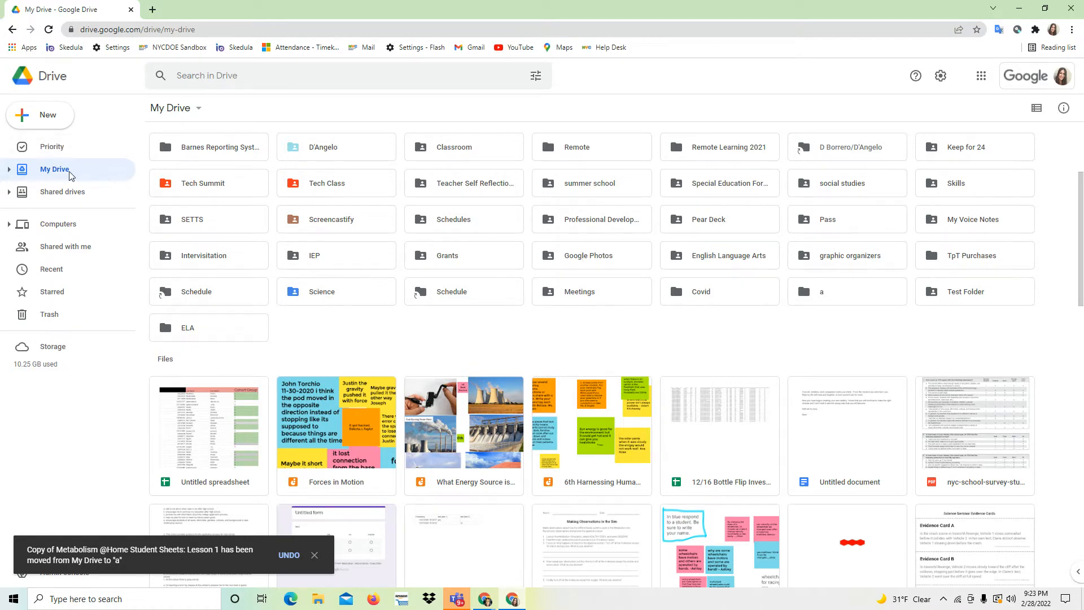
# Step: Create a new shared drive named "1 Shared with my DOE Account"
pyautogui.click(52, 194)
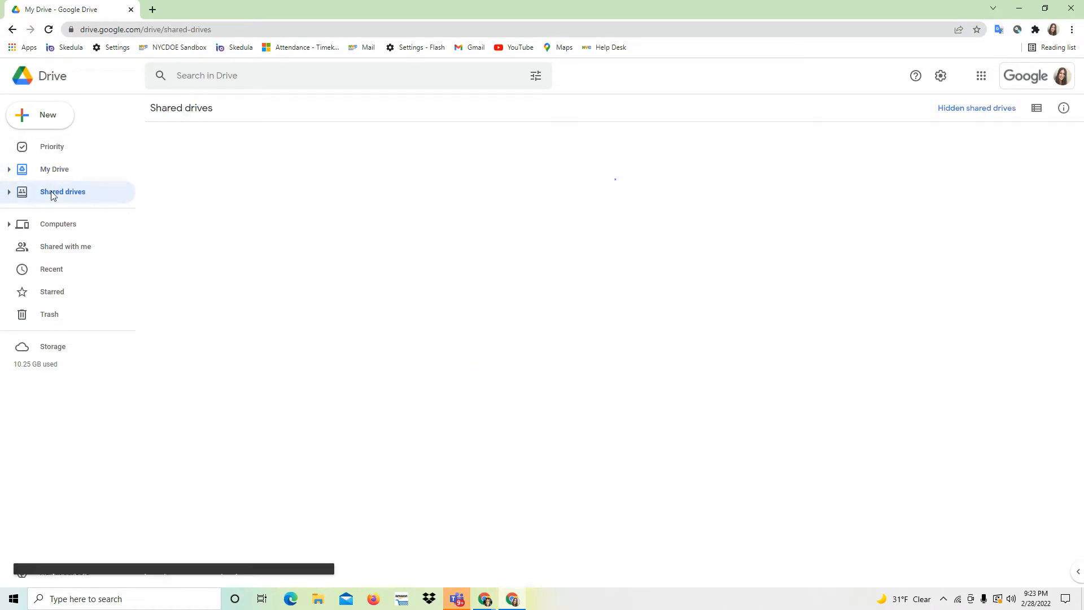
pyautogui.click(49, 116)
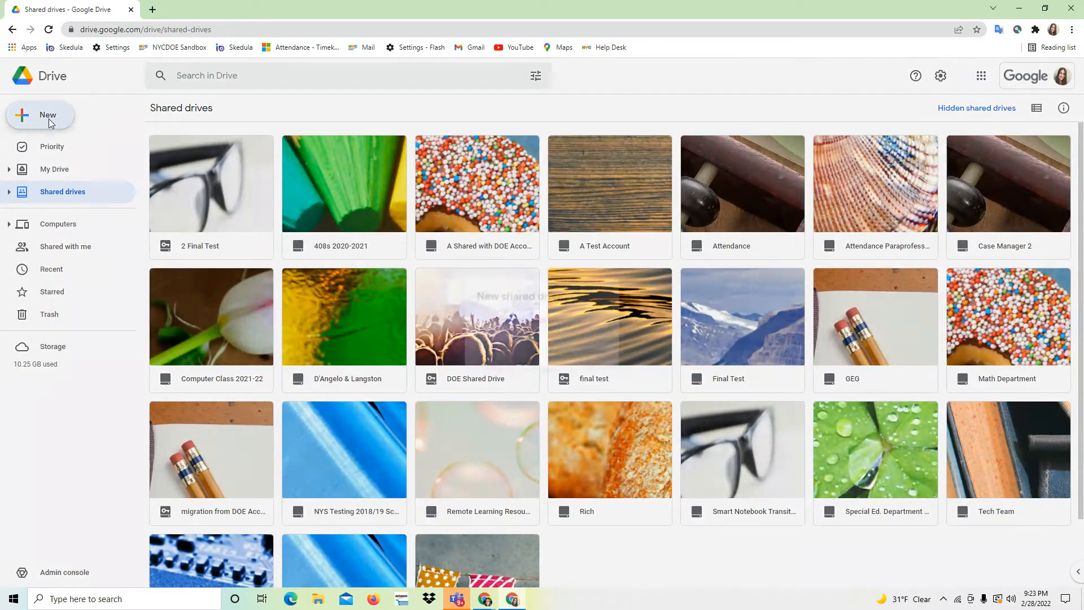
pyautogui.press('BackSpace')
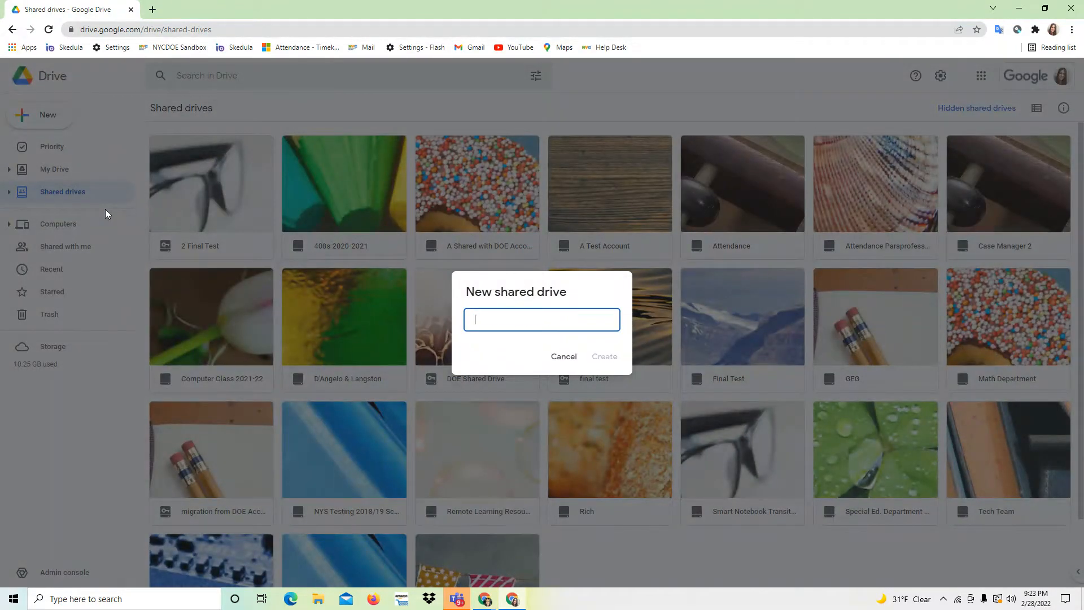
pyautogui.write('1 Shared with my DOE Account')
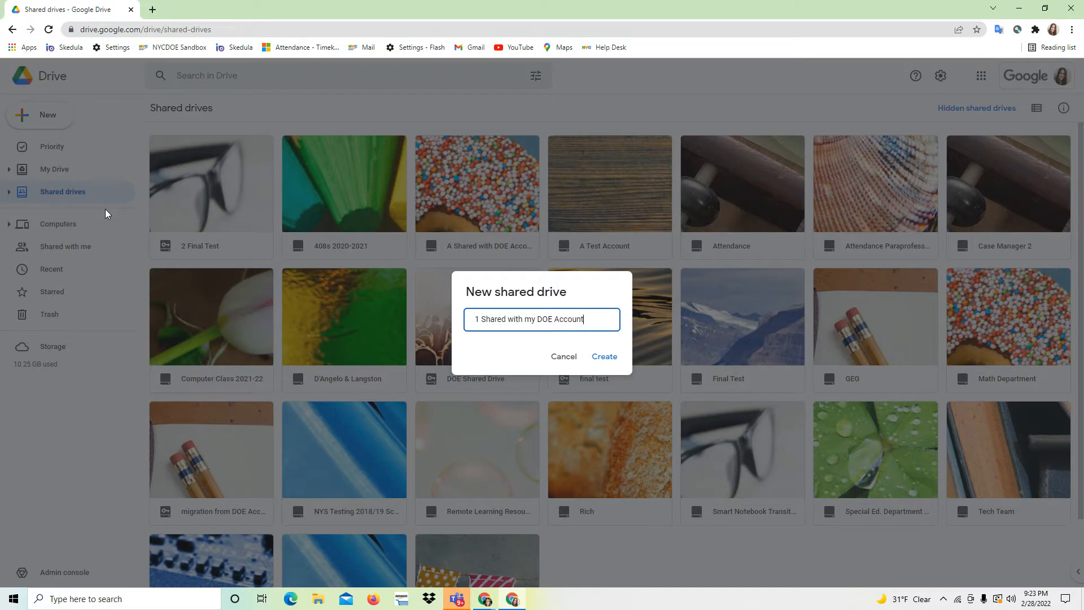
pyautogui.click(613, 357)
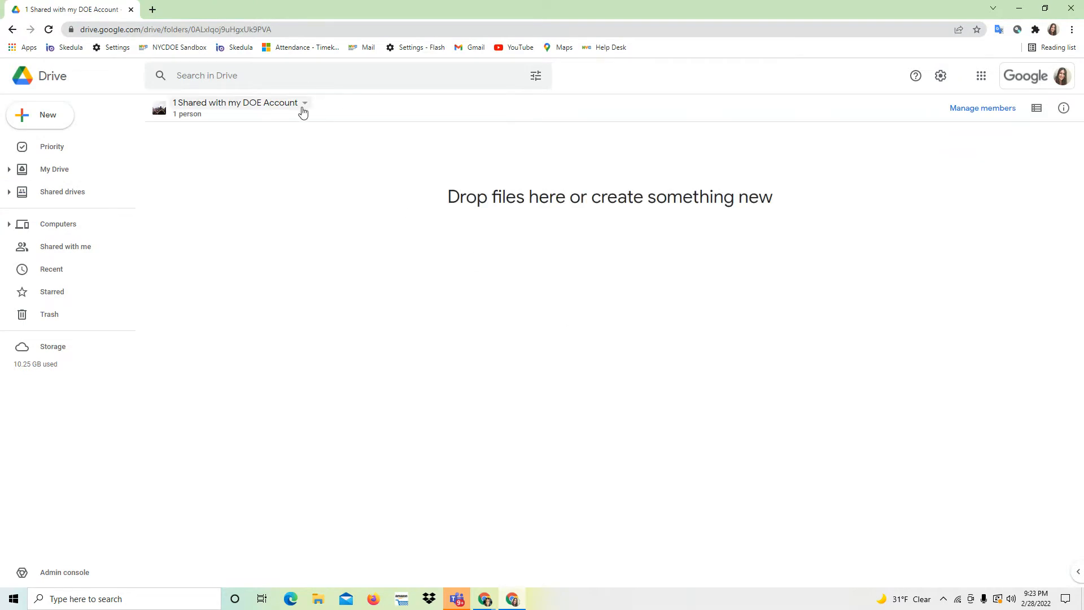
# Step: Add the DOE account as a Manager of the new shared drive with notification off, and approve sharing outside the organization
pyautogui.click(303, 106)
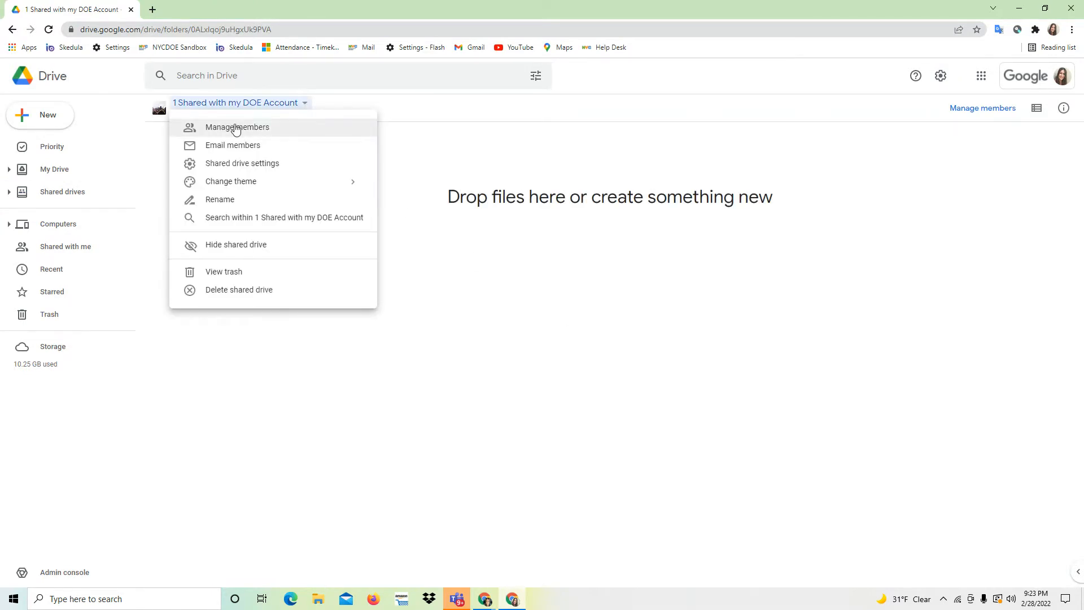
pyautogui.click(237, 126)
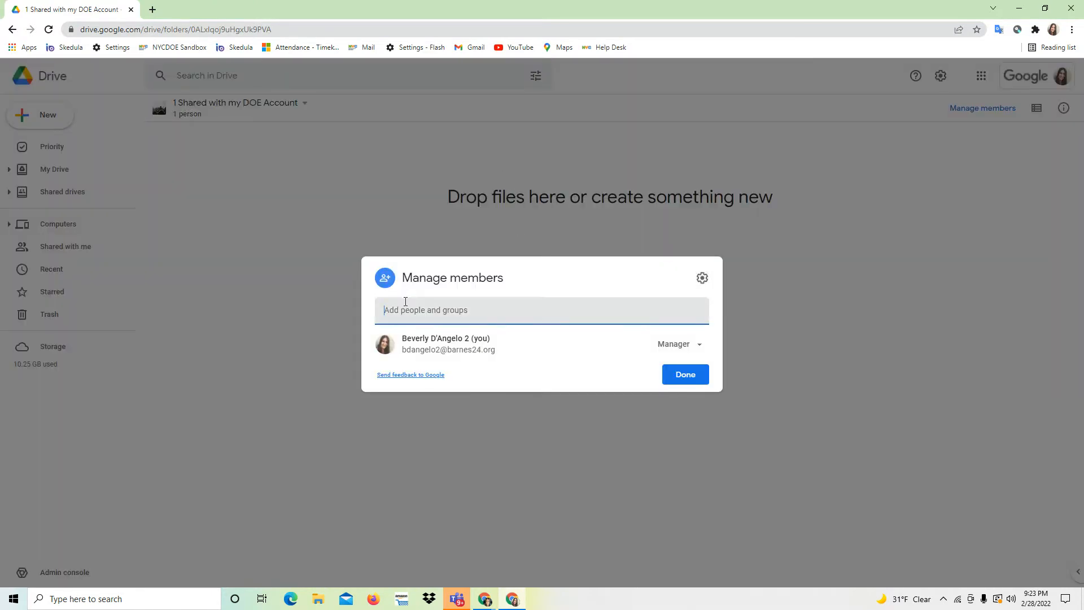
pyautogui.write('bd')
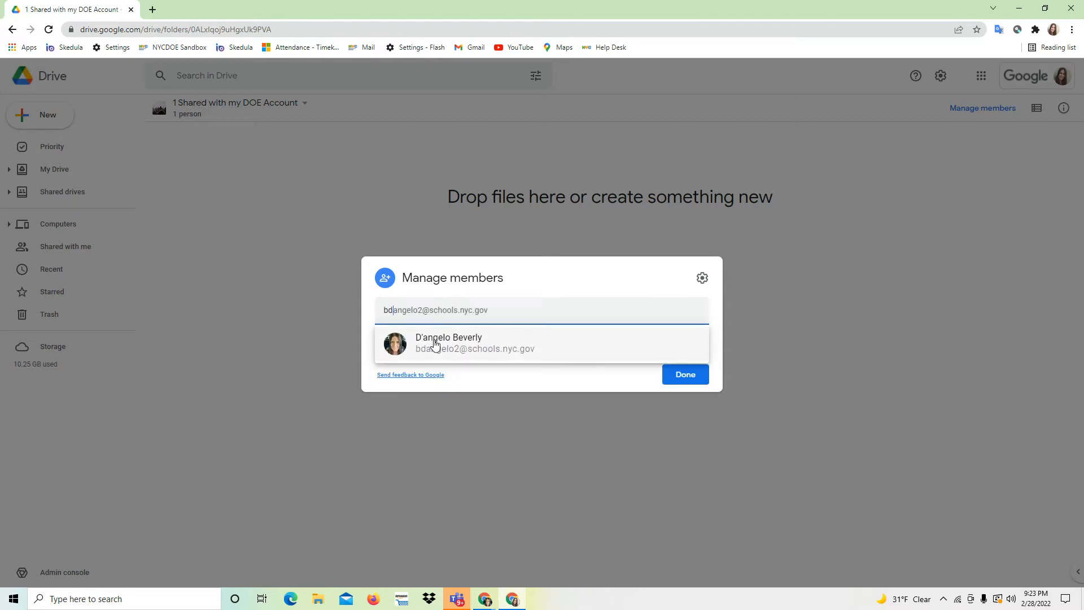
pyautogui.click(503, 345)
pyautogui.click(695, 264)
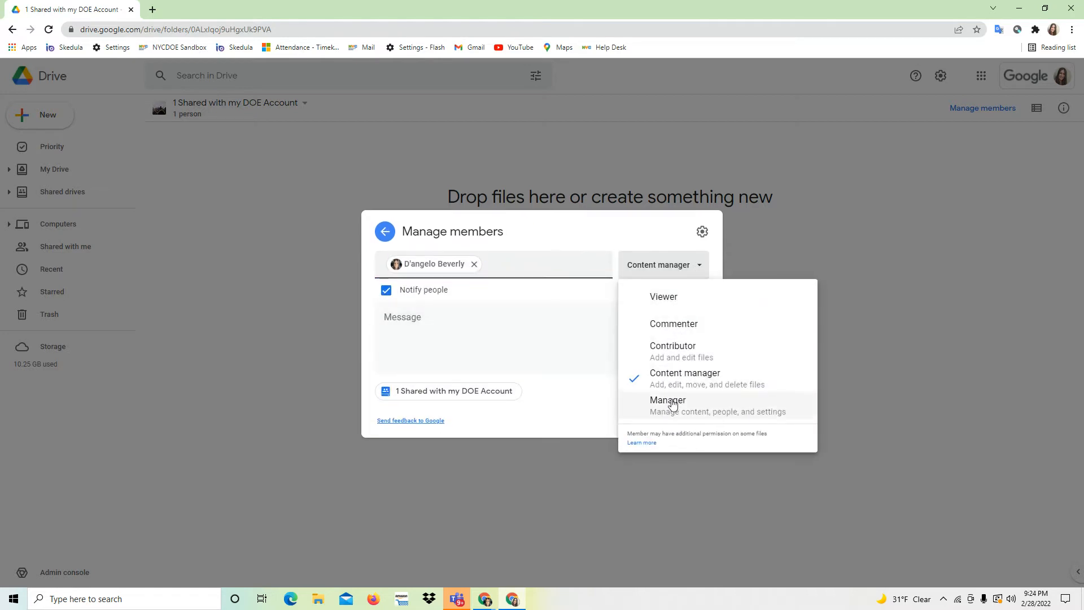
pyautogui.click(671, 402)
pyautogui.click(386, 290)
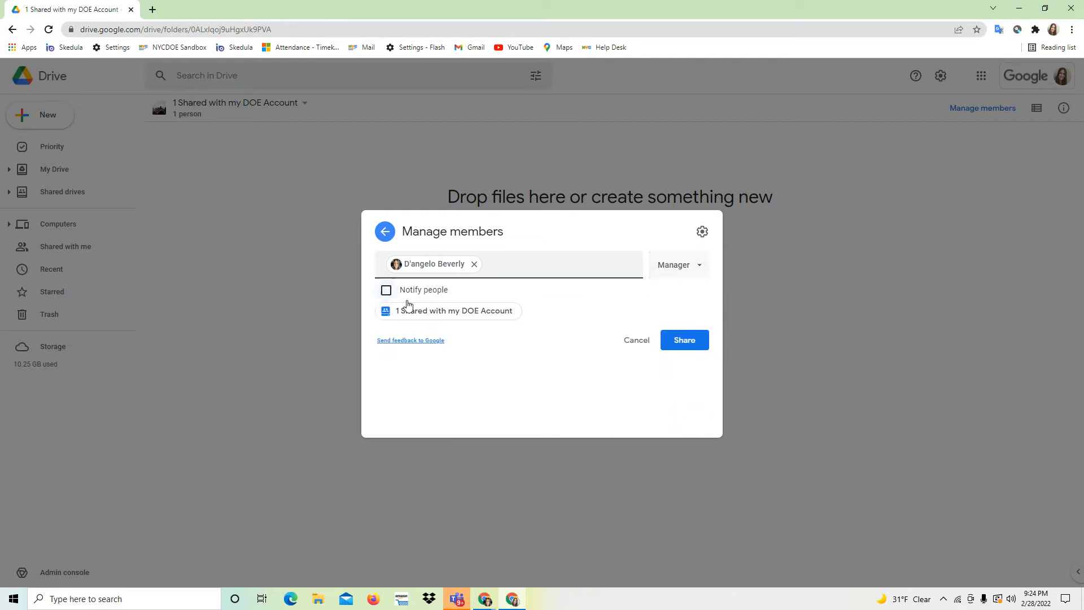
pyautogui.click(693, 382)
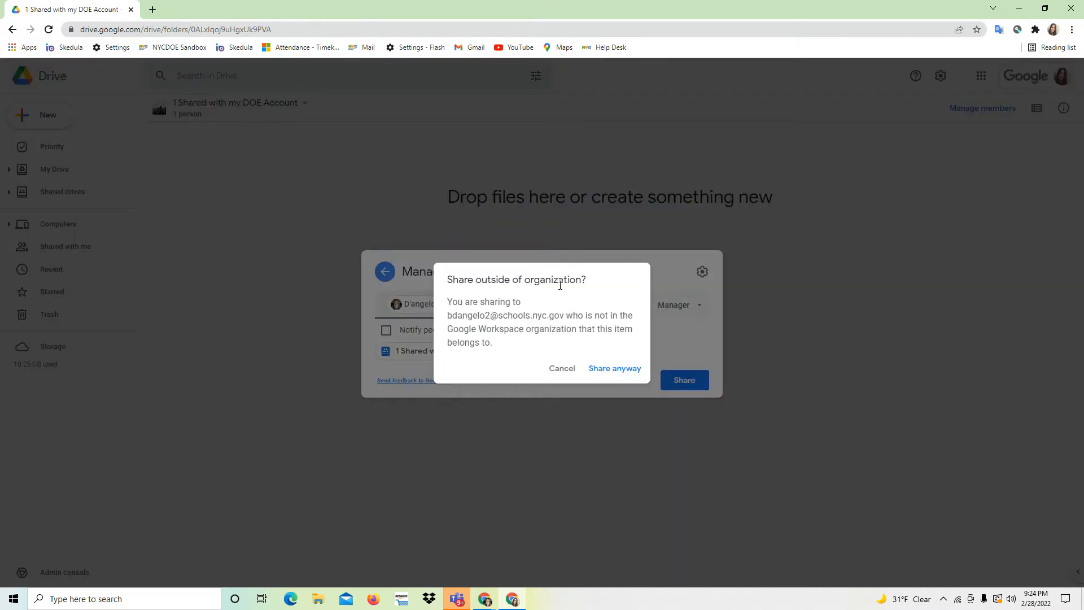
pyautogui.click(614, 371)
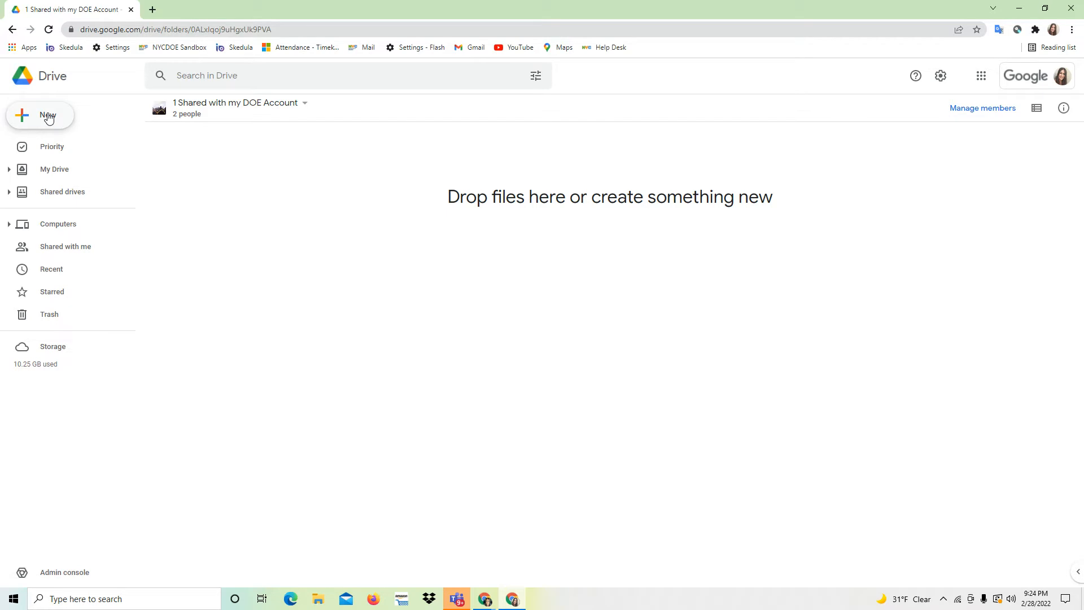
# Step: Create a folder named "ELA" inside the shared drive
pyautogui.click(48, 117)
pyautogui.click(66, 122)
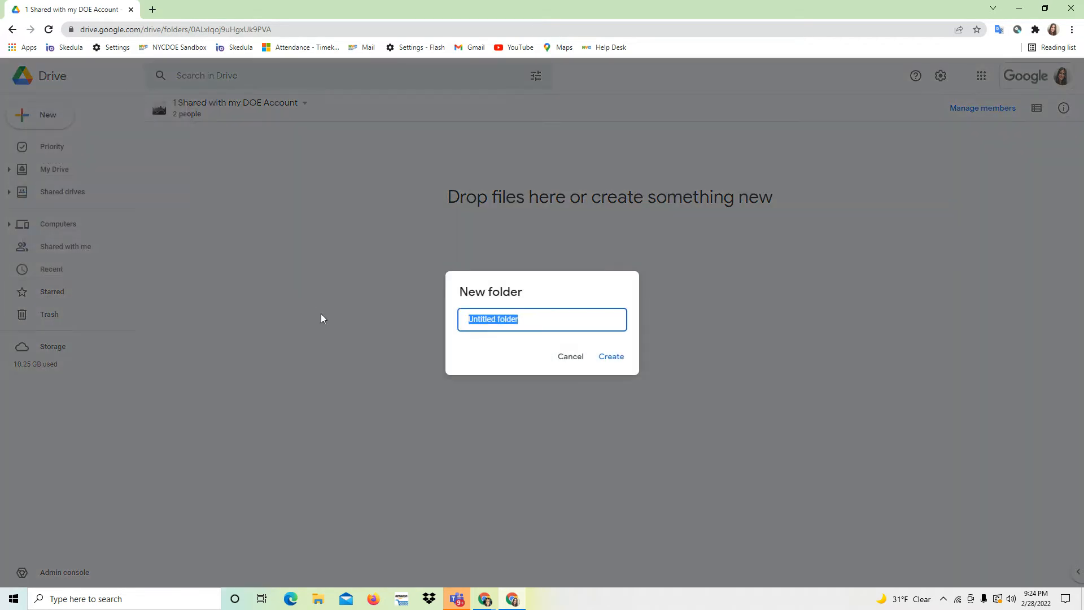
pyautogui.press('BackSpace')
pyautogui.write('ELA')
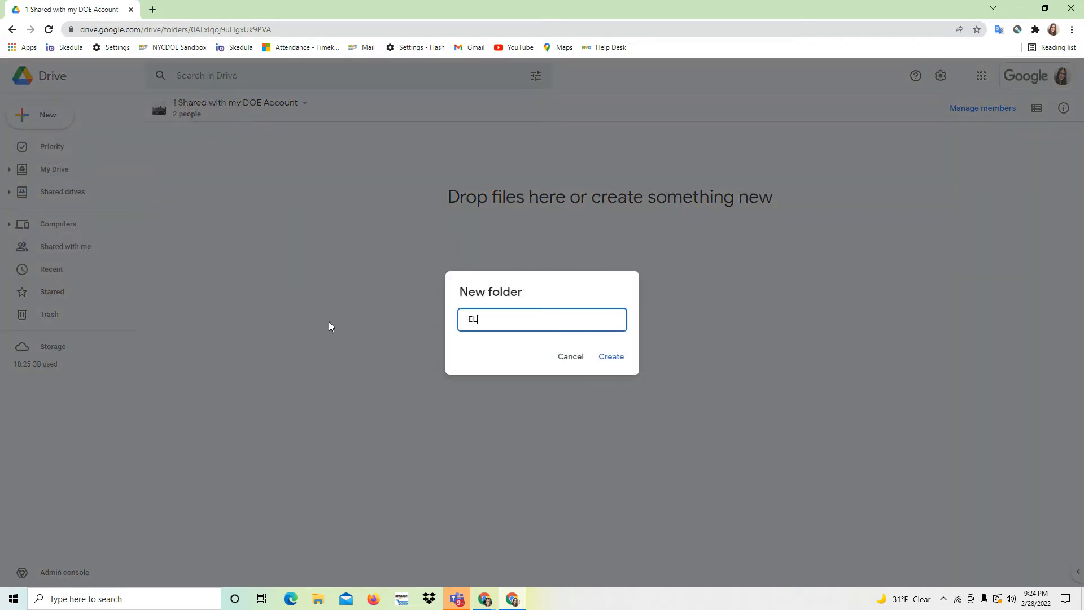
pyautogui.click(610, 359)
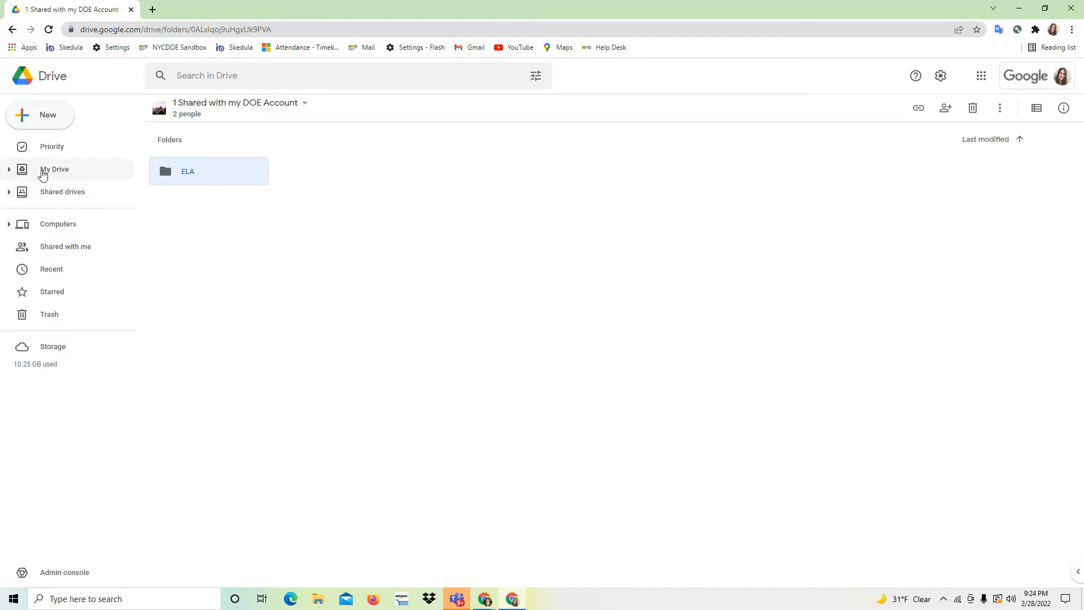
# Step: Move the 12/16 Bottle Flip Investigation spreadsheet from My Drive into the shared drive's ELA folder, accepting the ownership change
pyautogui.click(48, 171)
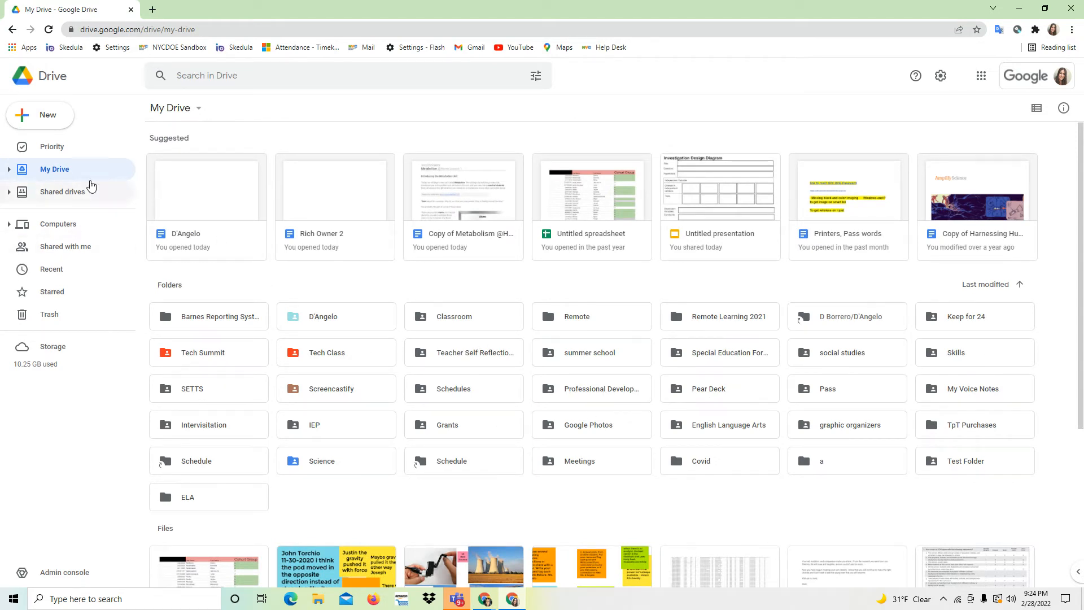
pyautogui.click(9, 192)
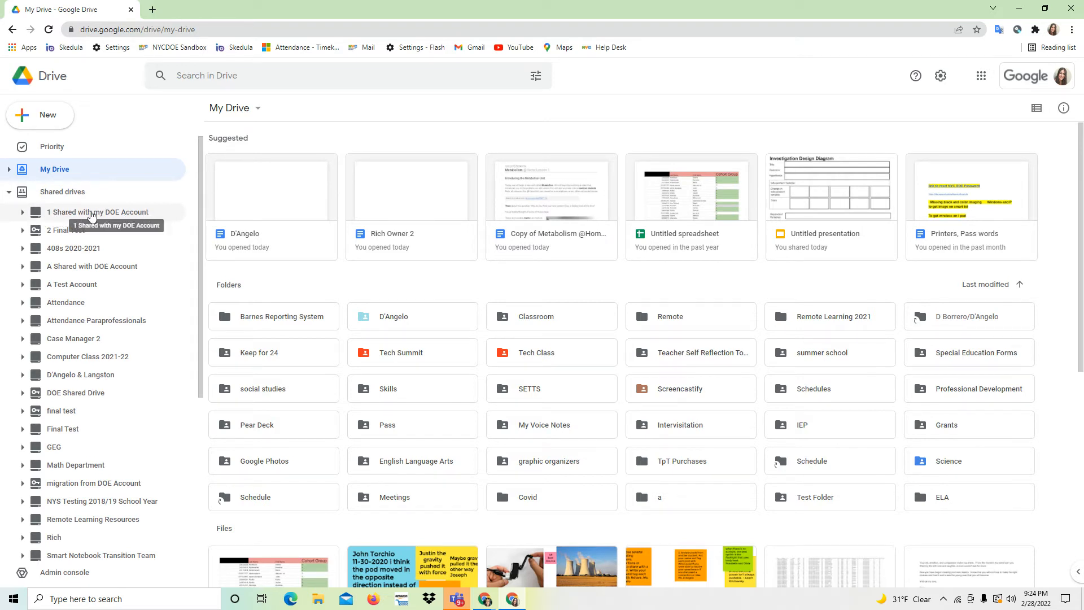
pyautogui.click(23, 213)
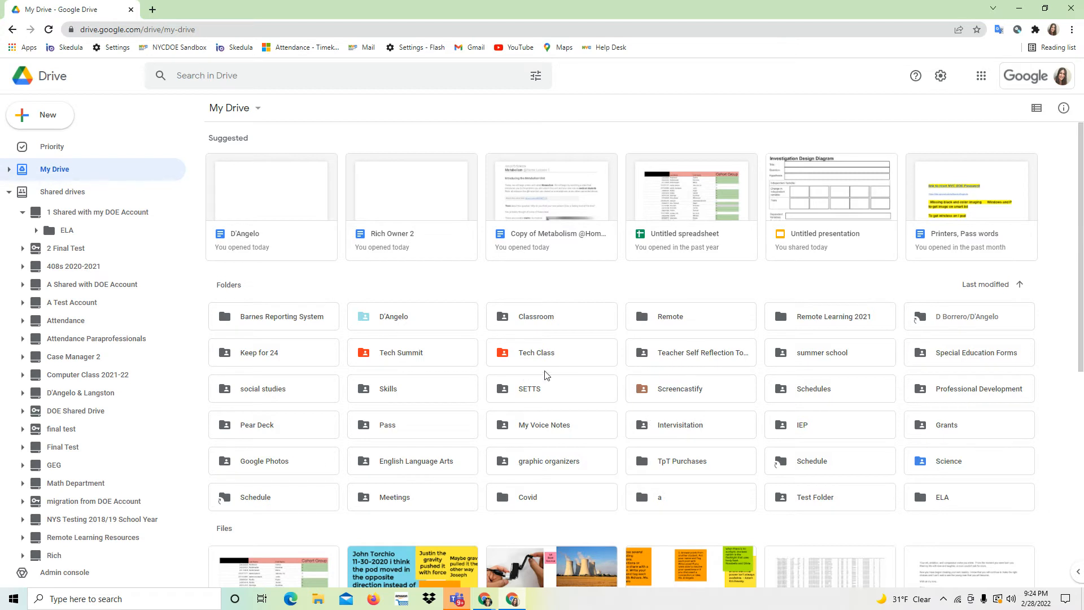
pyautogui.scroll(-1, 828, 406)
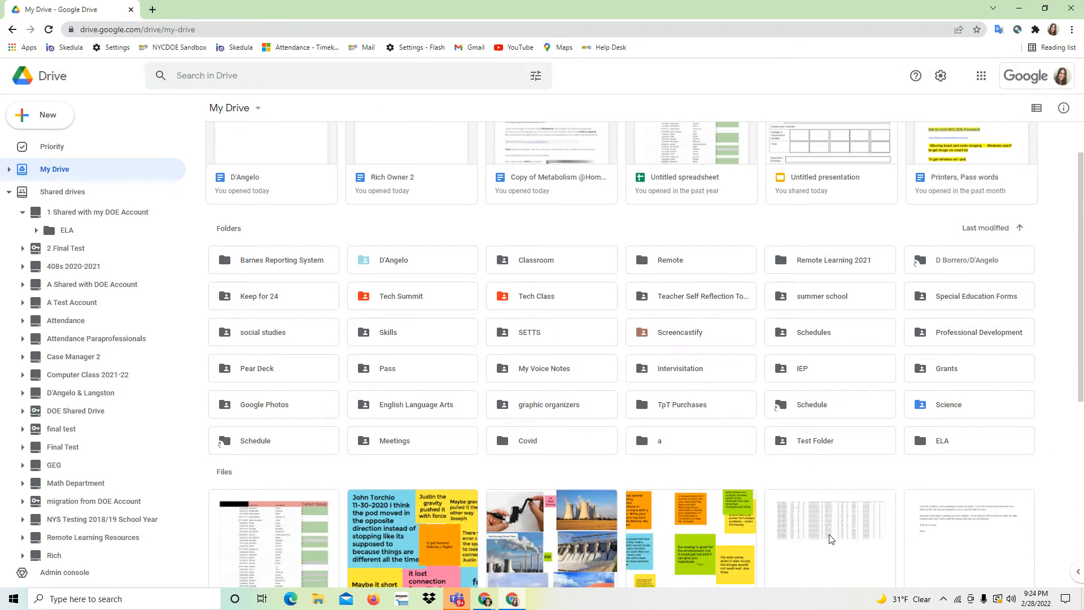
pyautogui.scroll(-1, 822, 480)
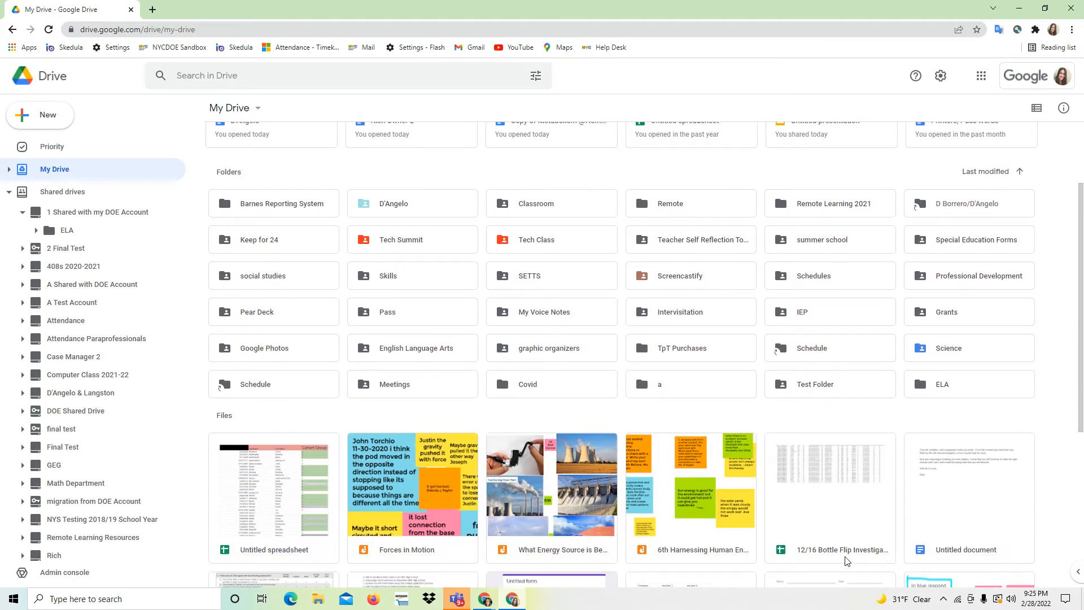
pyautogui.moveTo(847, 561); pyautogui.dragTo(55, 235)
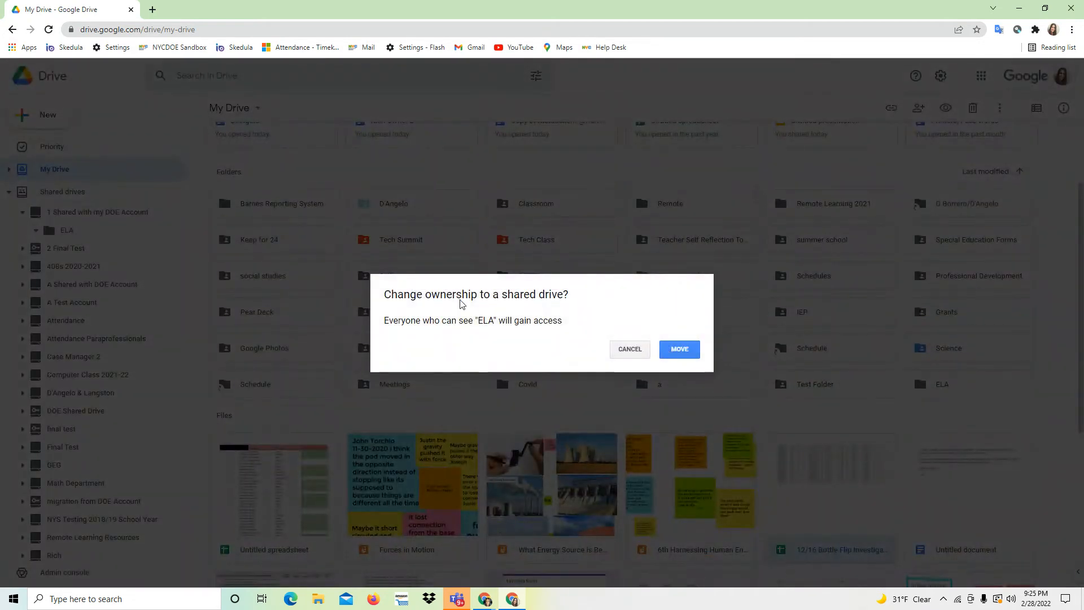
pyautogui.click(675, 356)
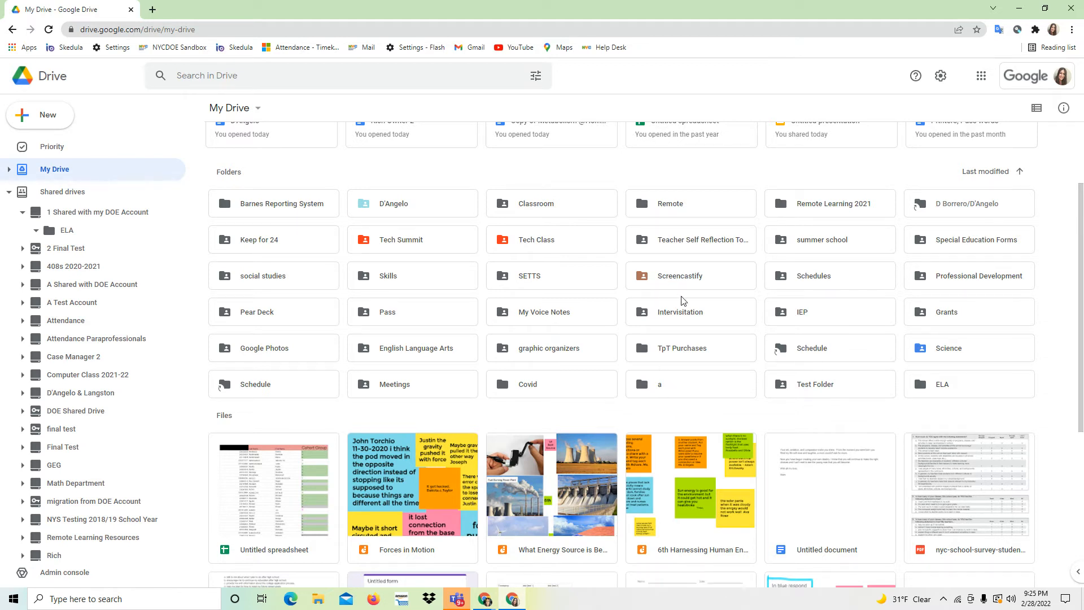
# Step: Move the folders "a" and "Test Folder" from My Drive into "1 Shared with my DOE Account", accepting the ownership change for each
pyautogui.moveTo(682, 390); pyautogui.dragTo(67, 216)
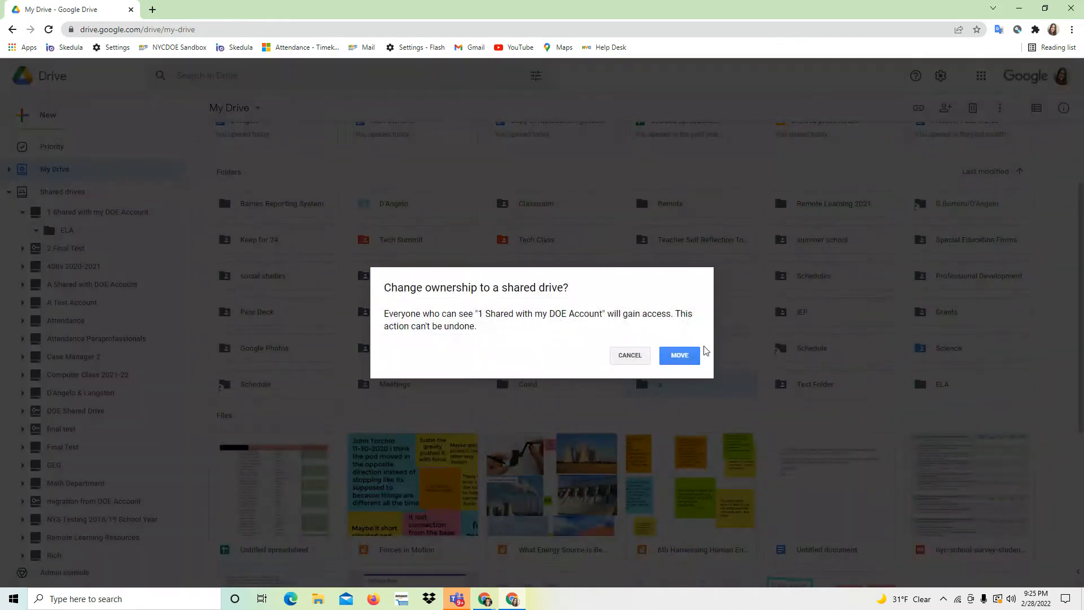
pyautogui.click(677, 356)
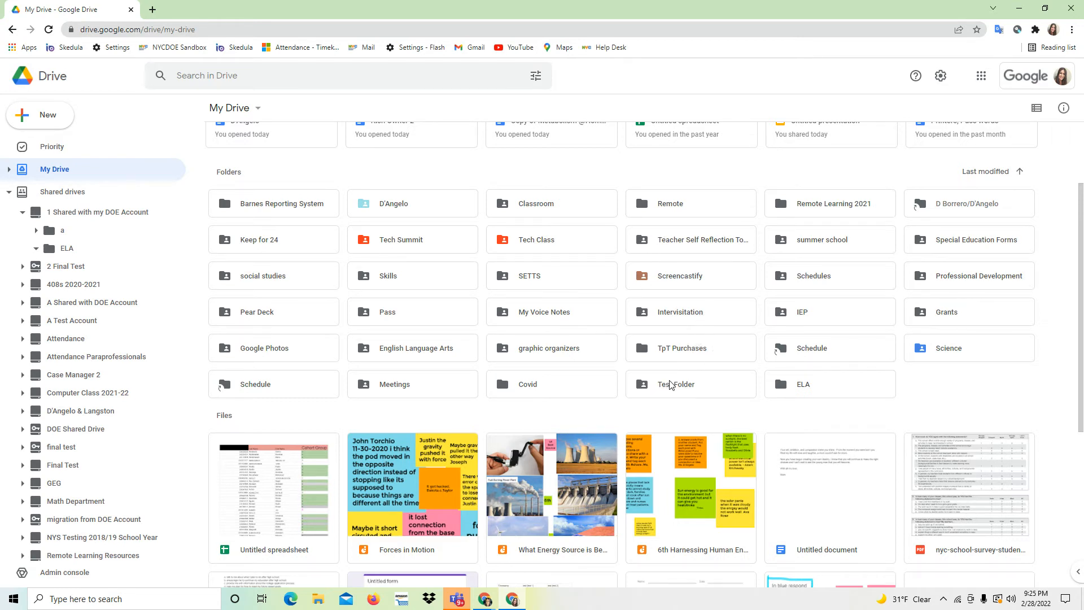
pyautogui.moveTo(674, 387); pyautogui.dragTo(64, 214)
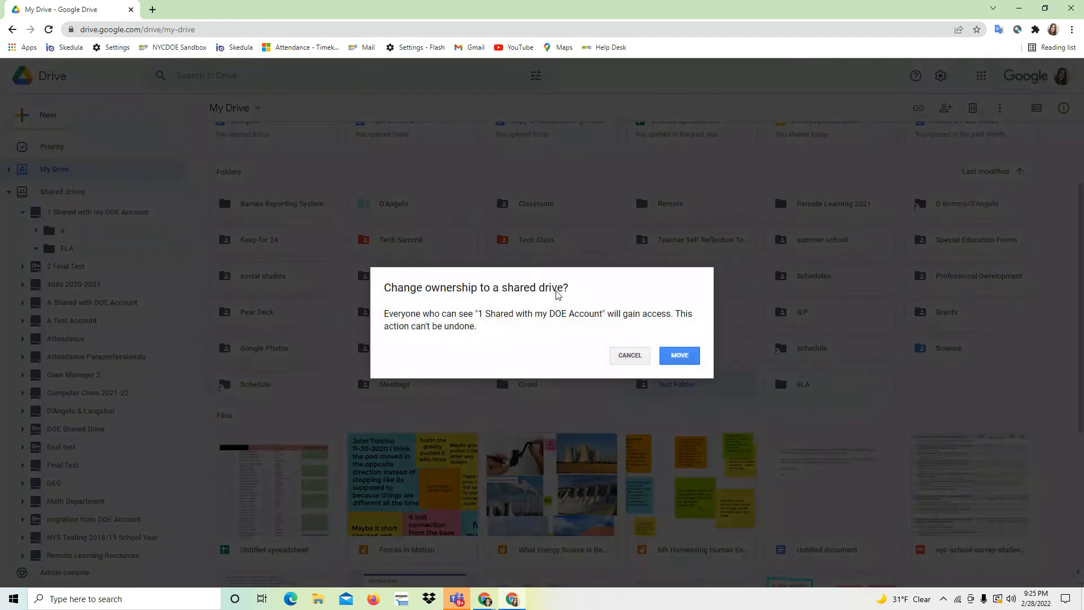
pyautogui.click(677, 356)
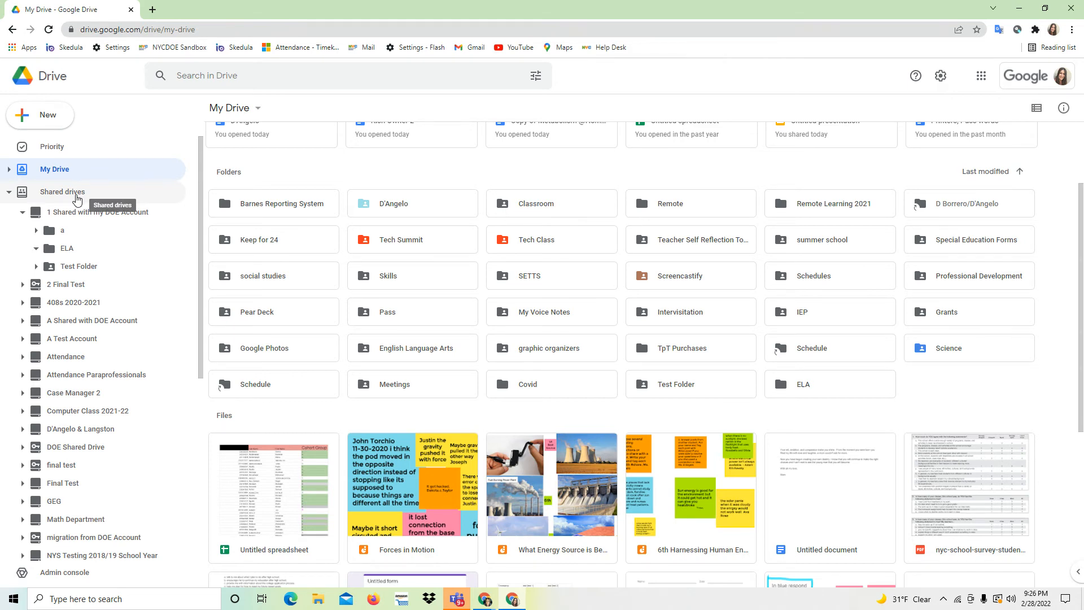
# Step: Show both accounts' Drive windows side by side with their shared drives, and open "1 Shared with my DOE Account" in the DOE account
pyautogui.click(1045, 9)
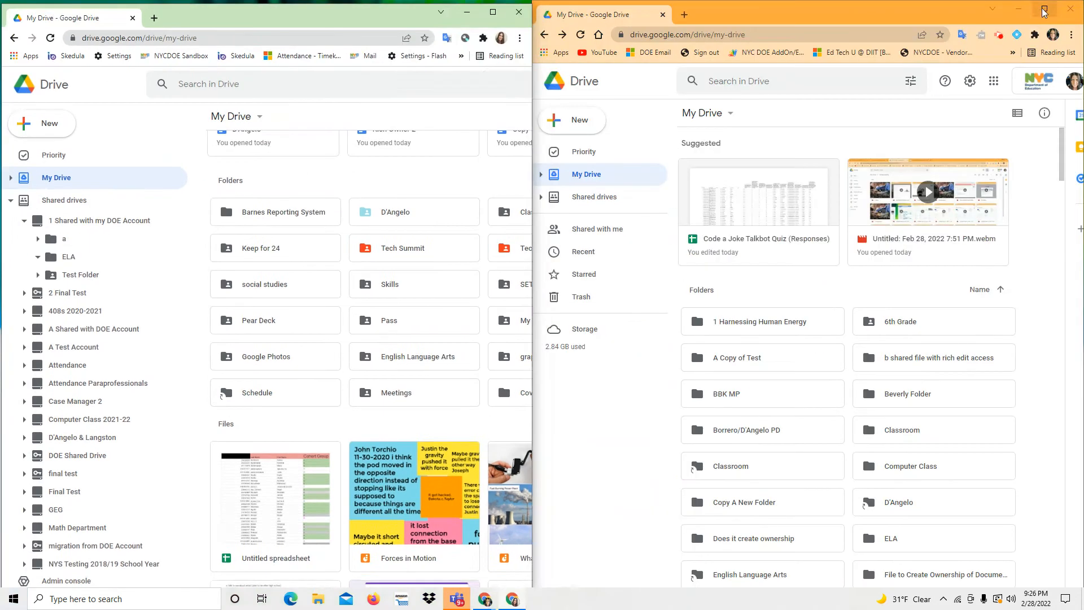
pyautogui.click(596, 211)
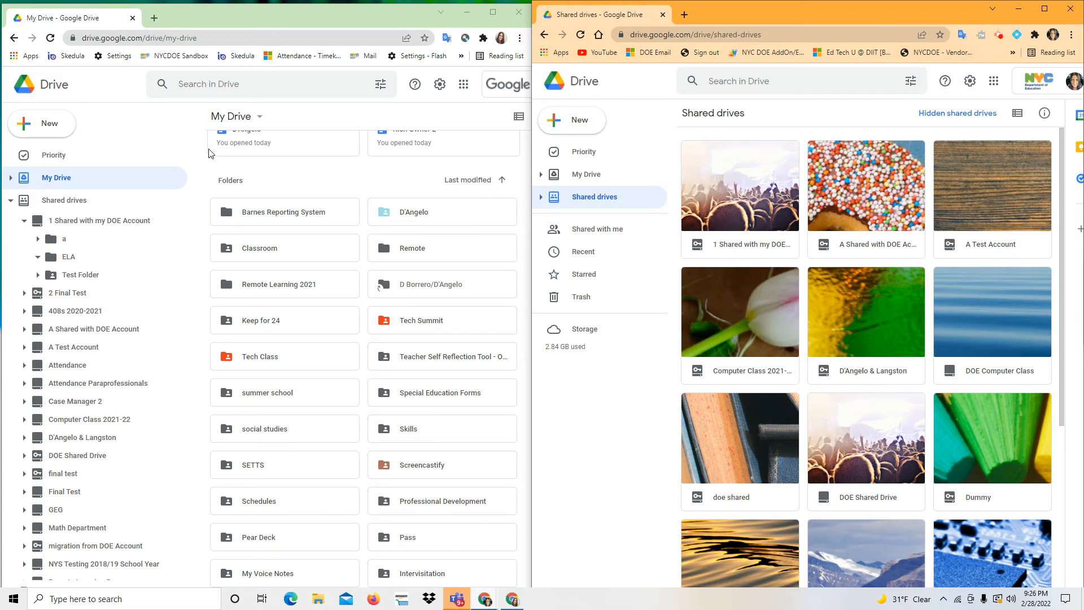
pyautogui.click(64, 200)
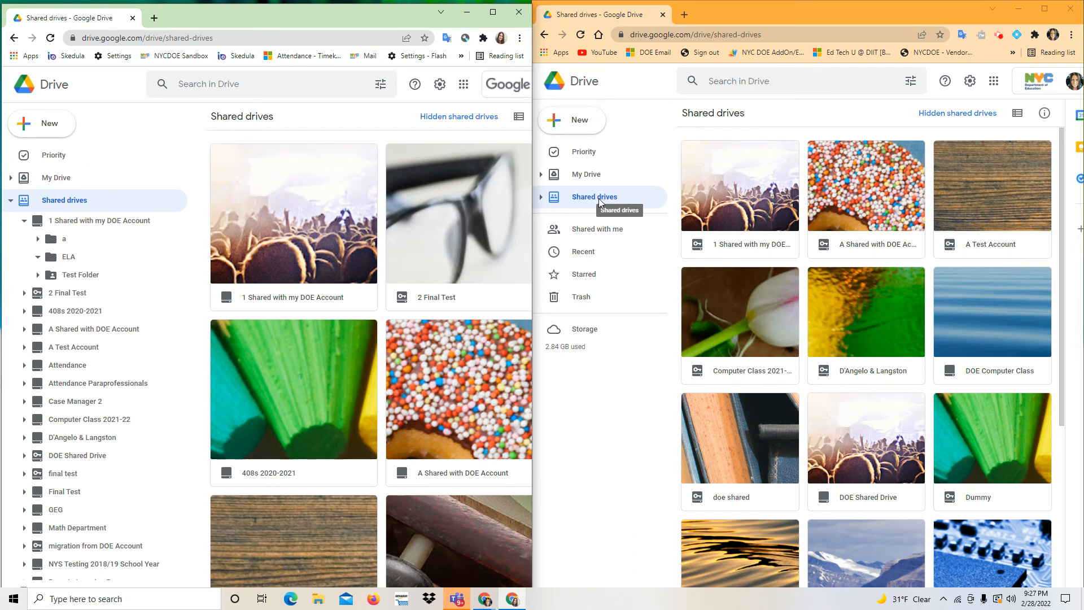
pyautogui.doubleClick(719, 220)
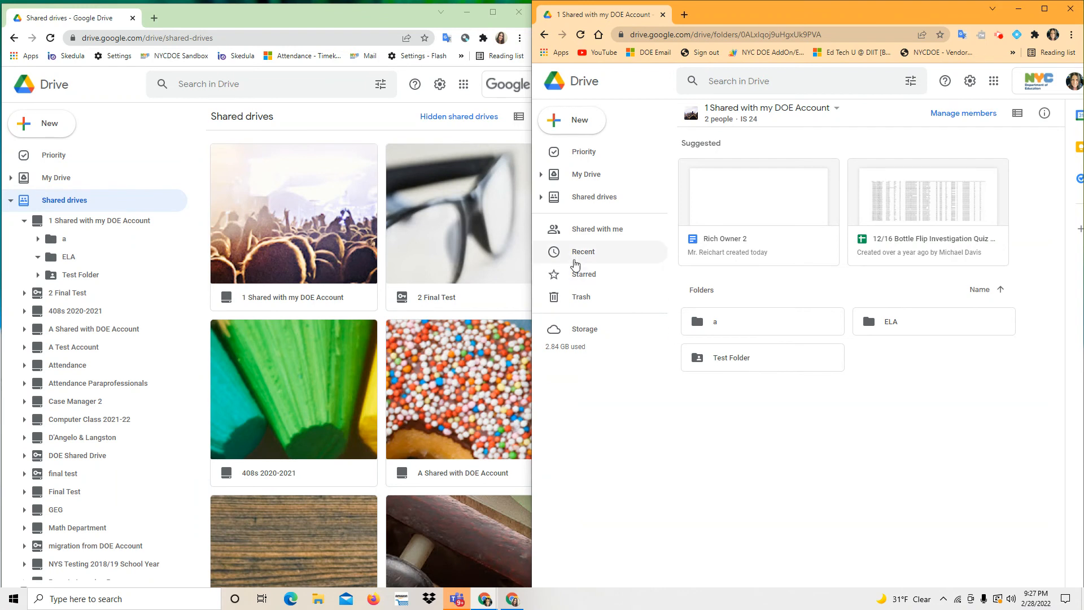
# Step: Shift both Drive windows sideways to uncover the desktop shortcuts
pyautogui.moveTo(534, 236); pyautogui.dragTo(569, 234)
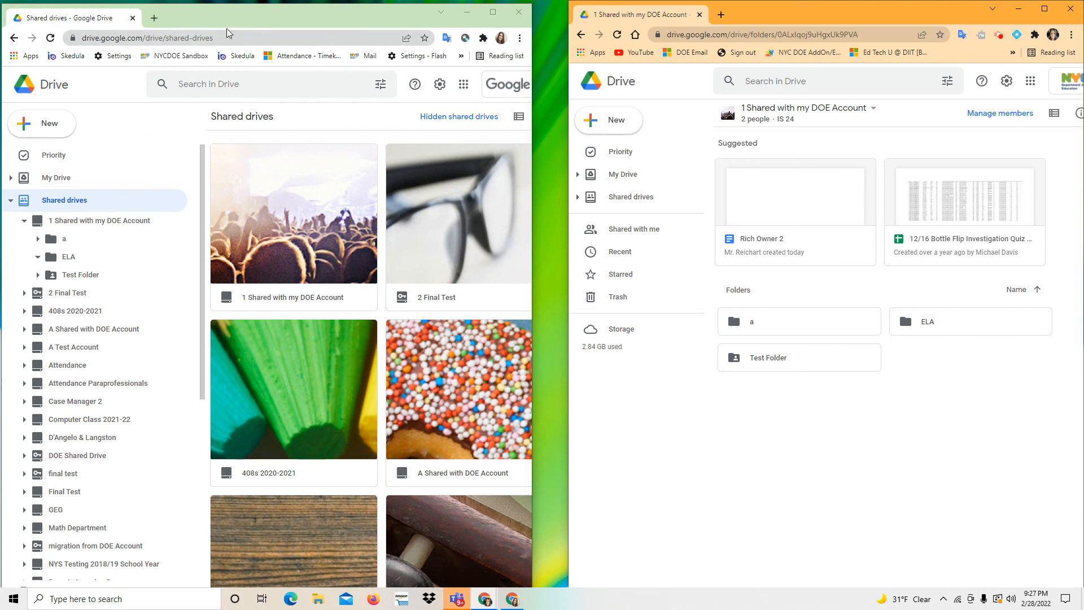
pyautogui.moveTo(233, 20); pyautogui.dragTo(269, 18)
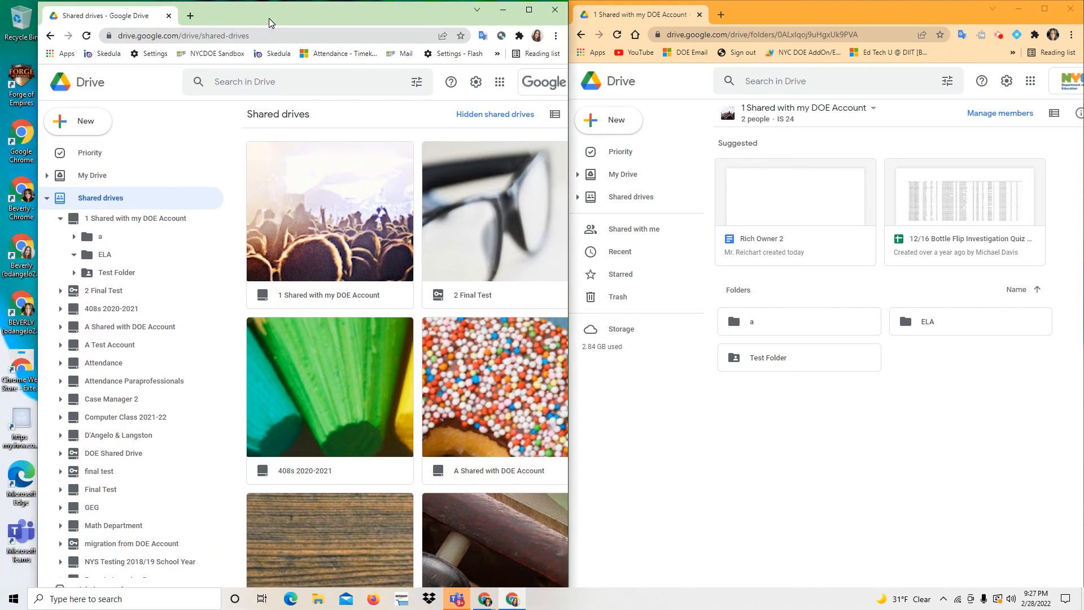